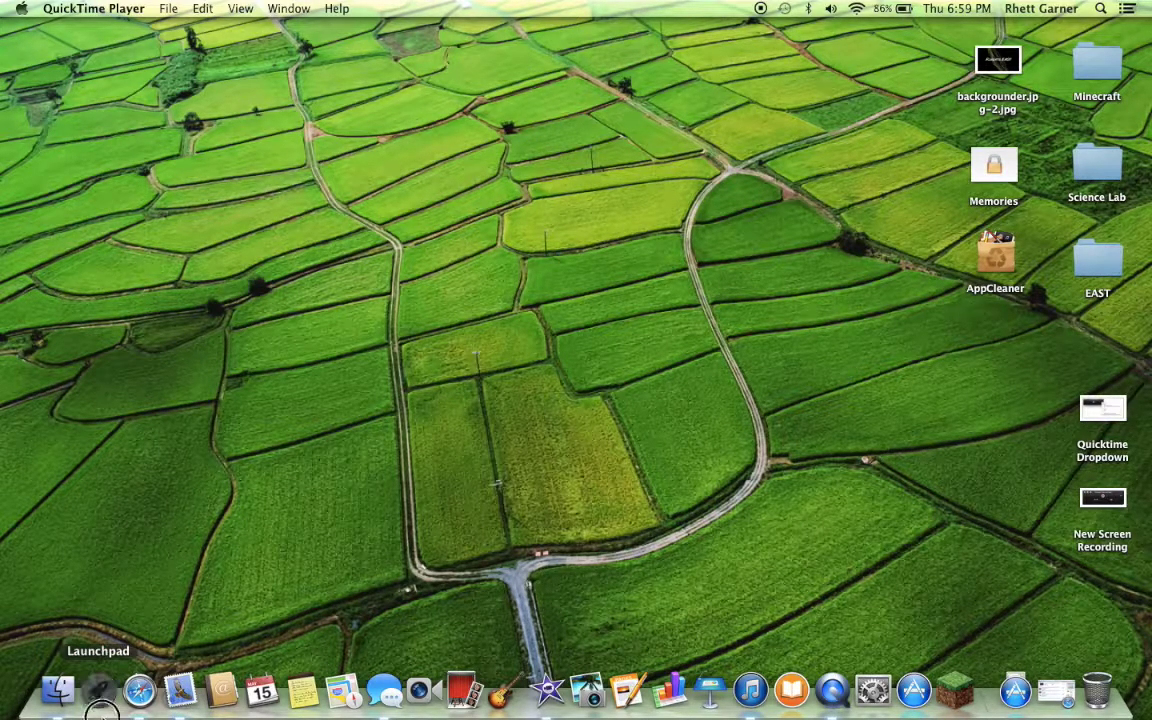
Open Launchpad, dismiss it, and reopen it through a Spotlight search for "launch"
left_click(98, 690)
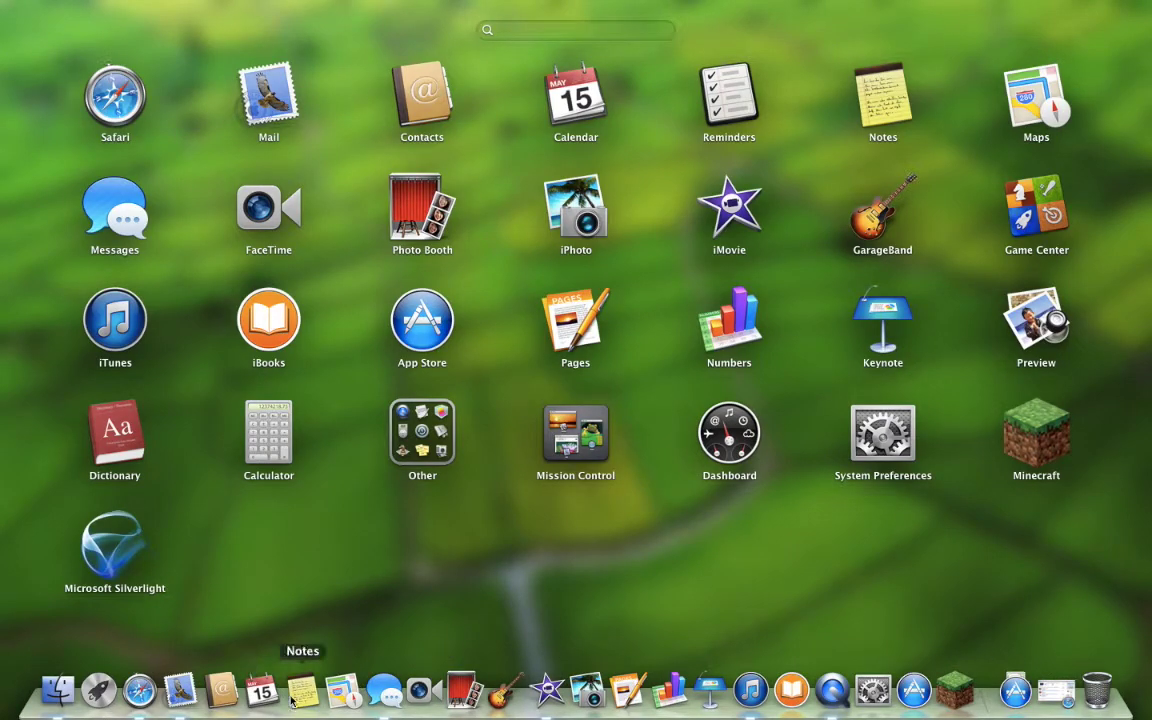
left_click(344, 622)
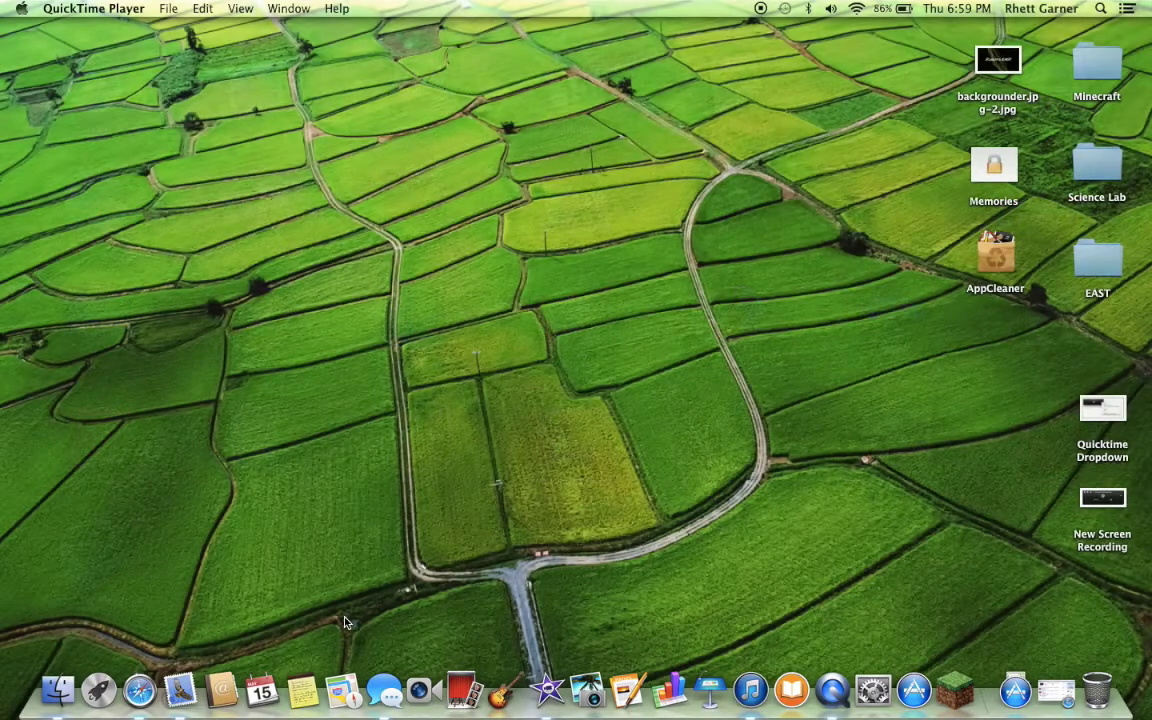
left_click(1101, 8)
type("l")
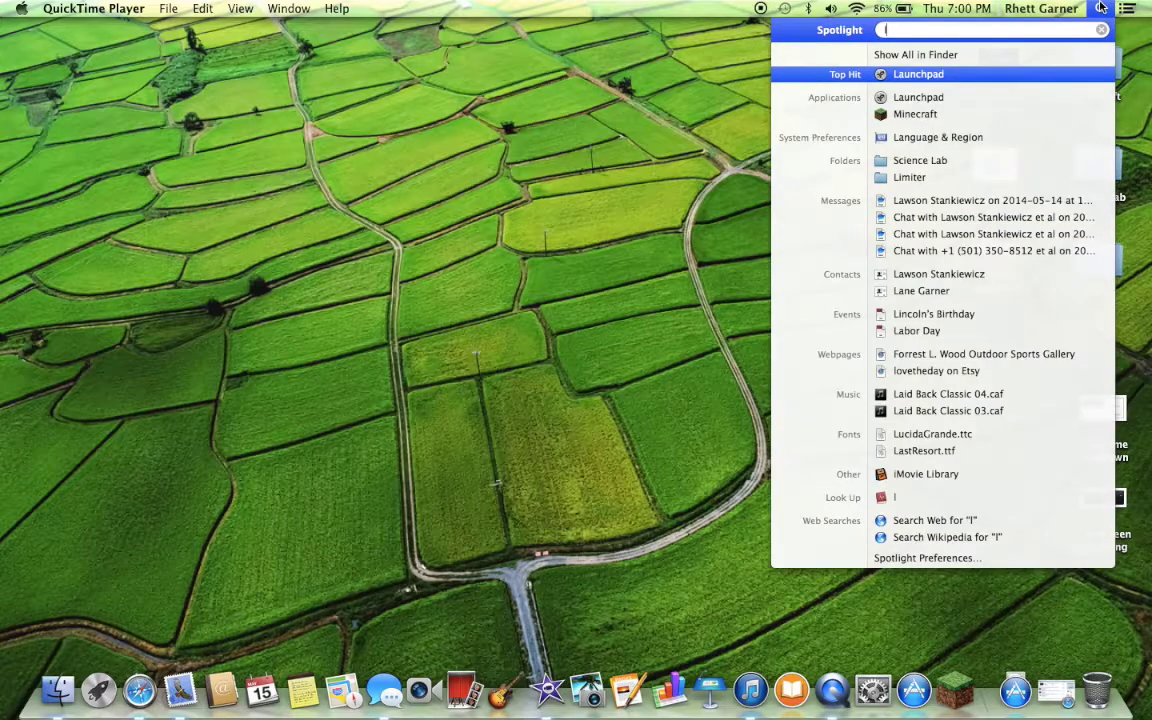
type("aunh")
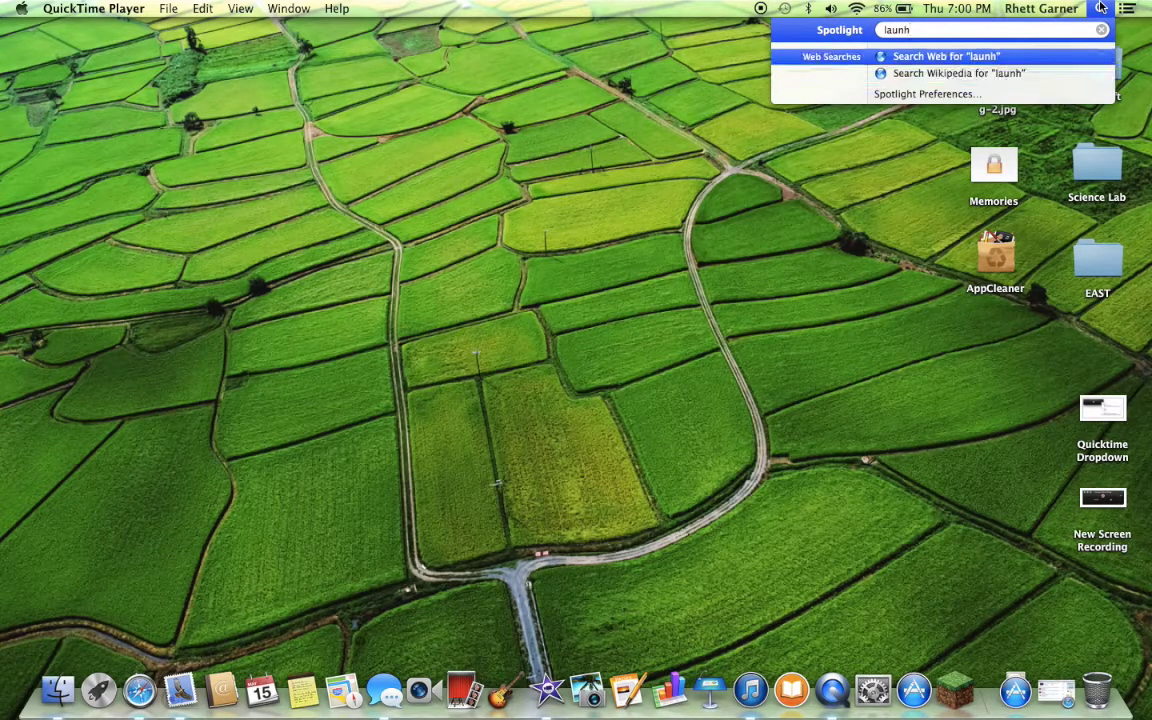
key("BackSpace")
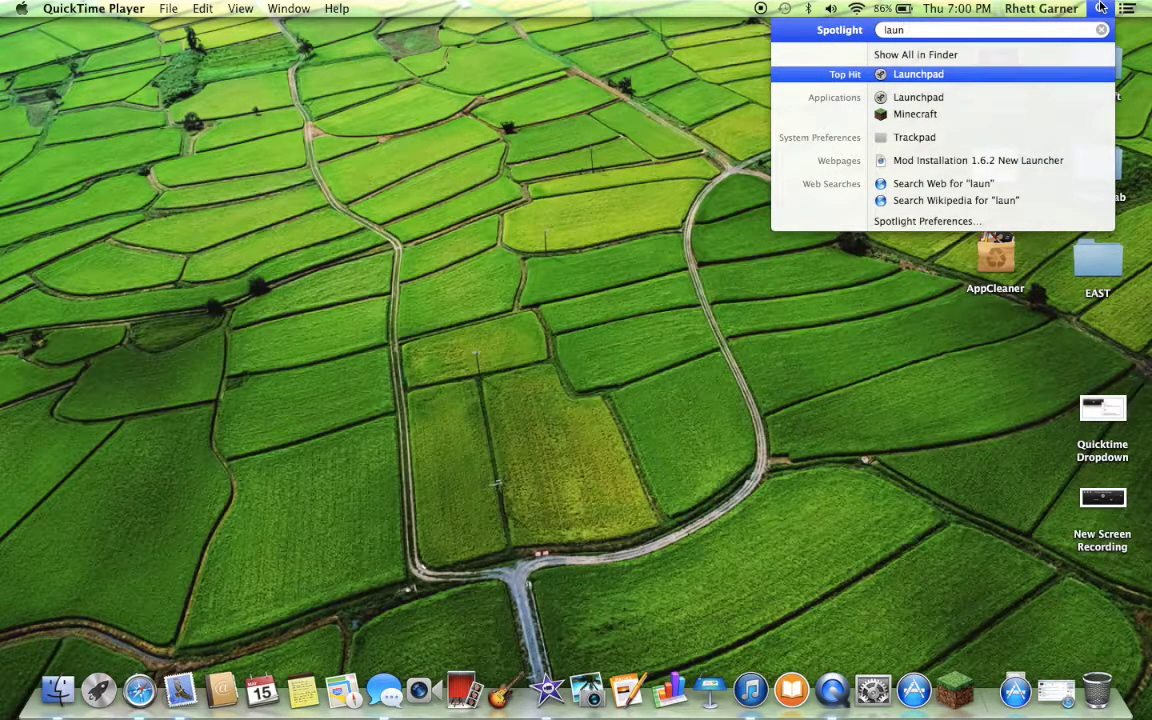
type("ch")
key("Return")
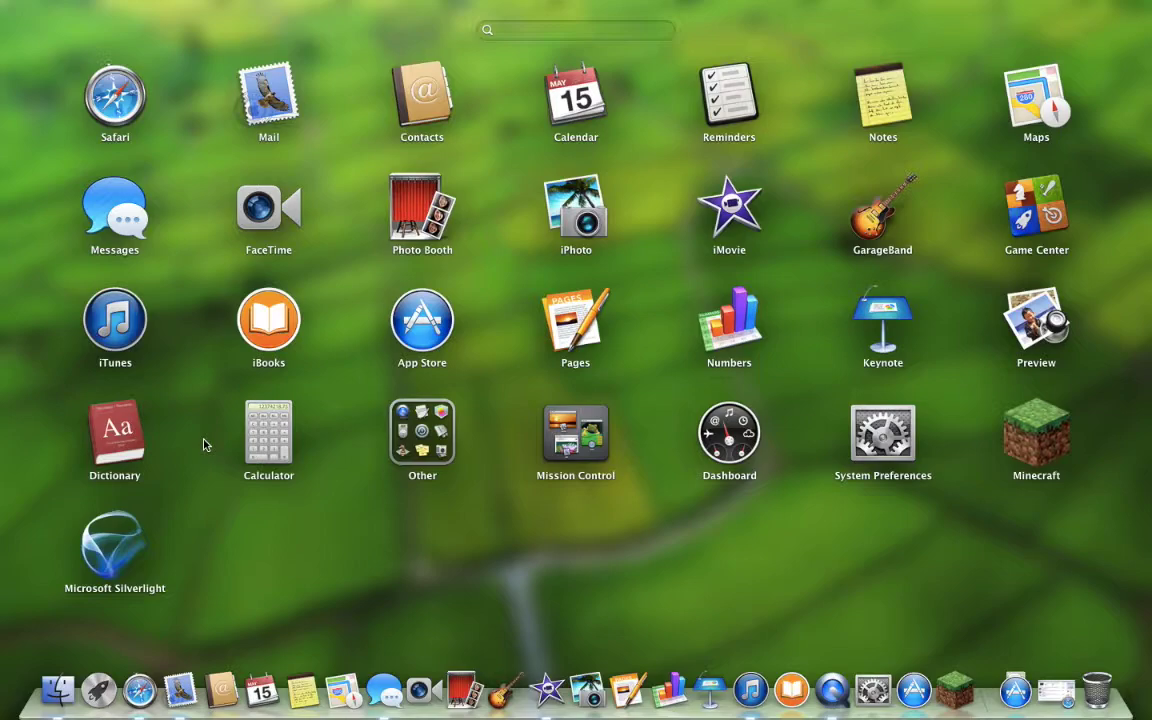
Search Launchpad for "quick" and open QuickTime Player
left_click(609, 34)
type("q")
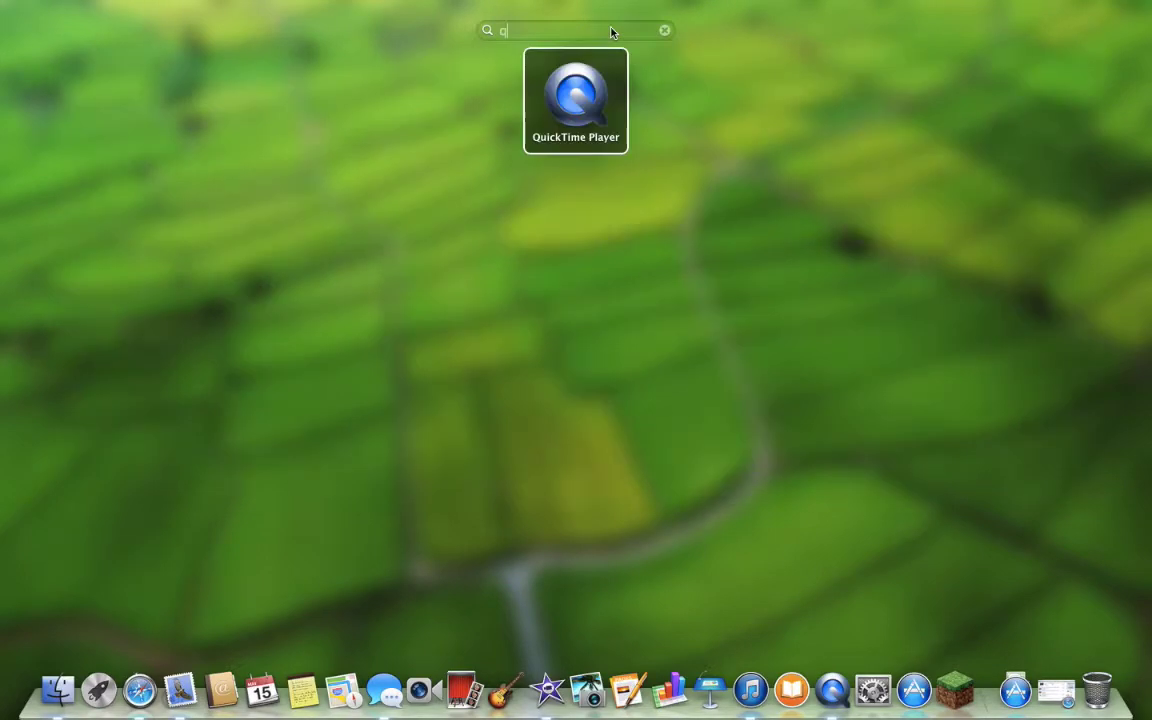
type("uick")
left_click(530, 68)
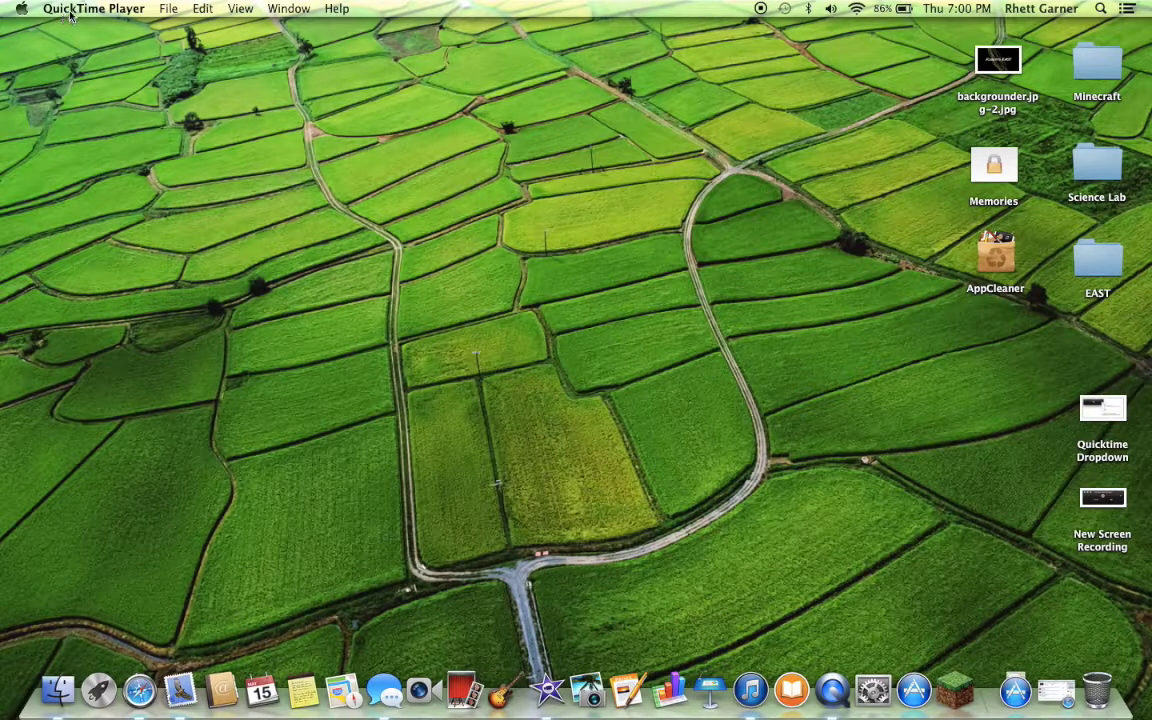
Return to the desktop, open QuickTime Player through a Spotlight search for "quicktime", and try to start a new screen recording
left_click(565, 326)
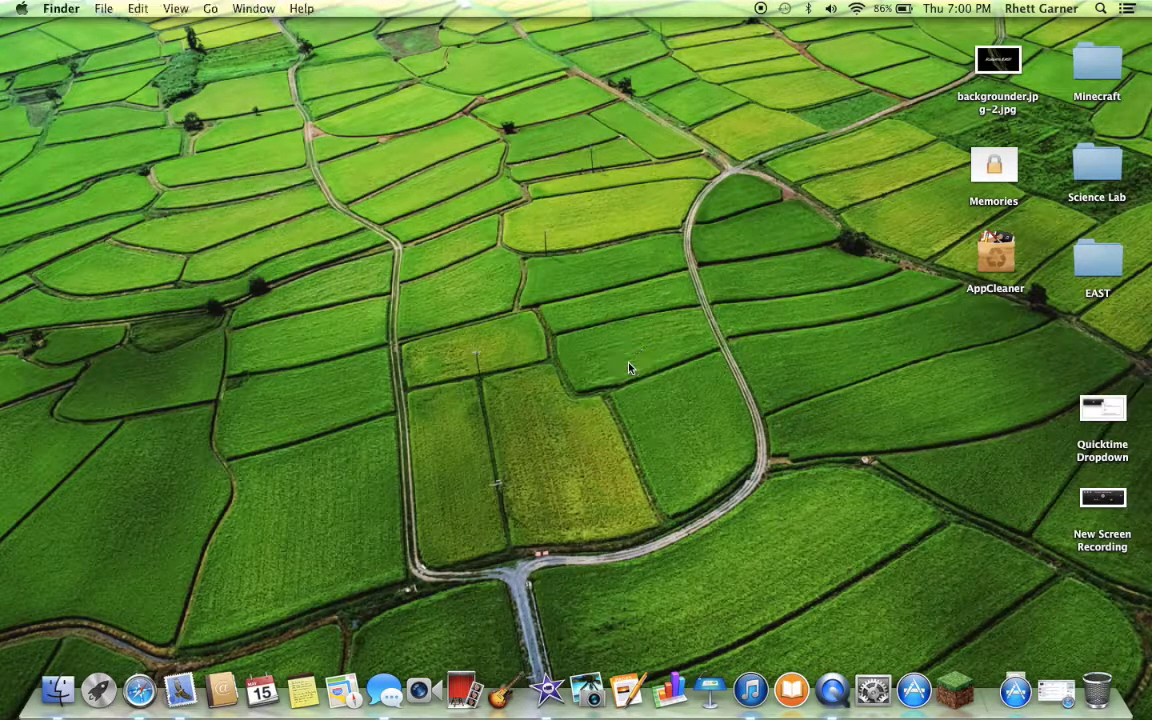
left_click(1100, 8)
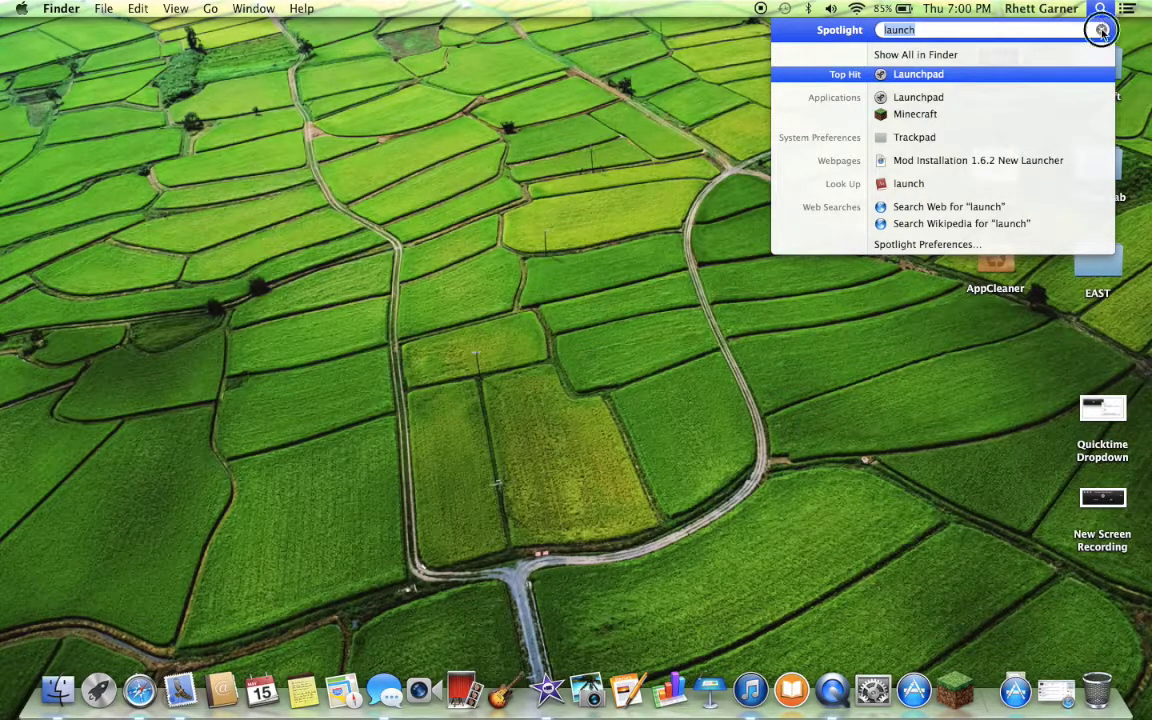
key("BackSpace")
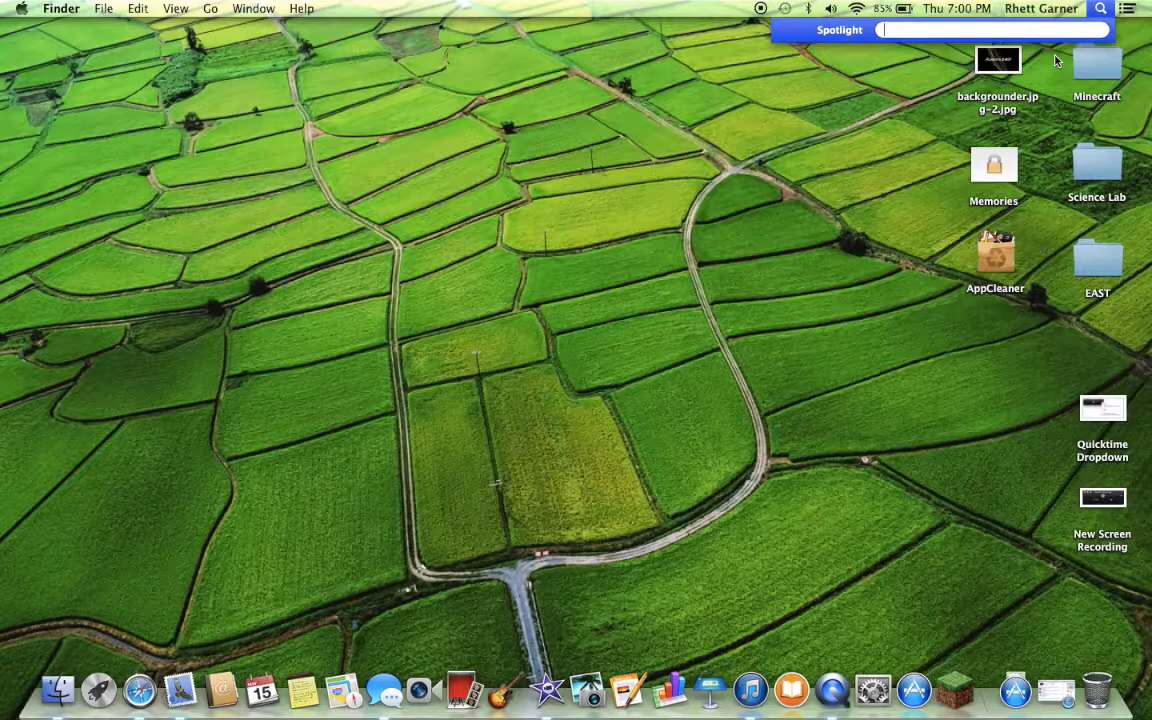
type("quicktime")
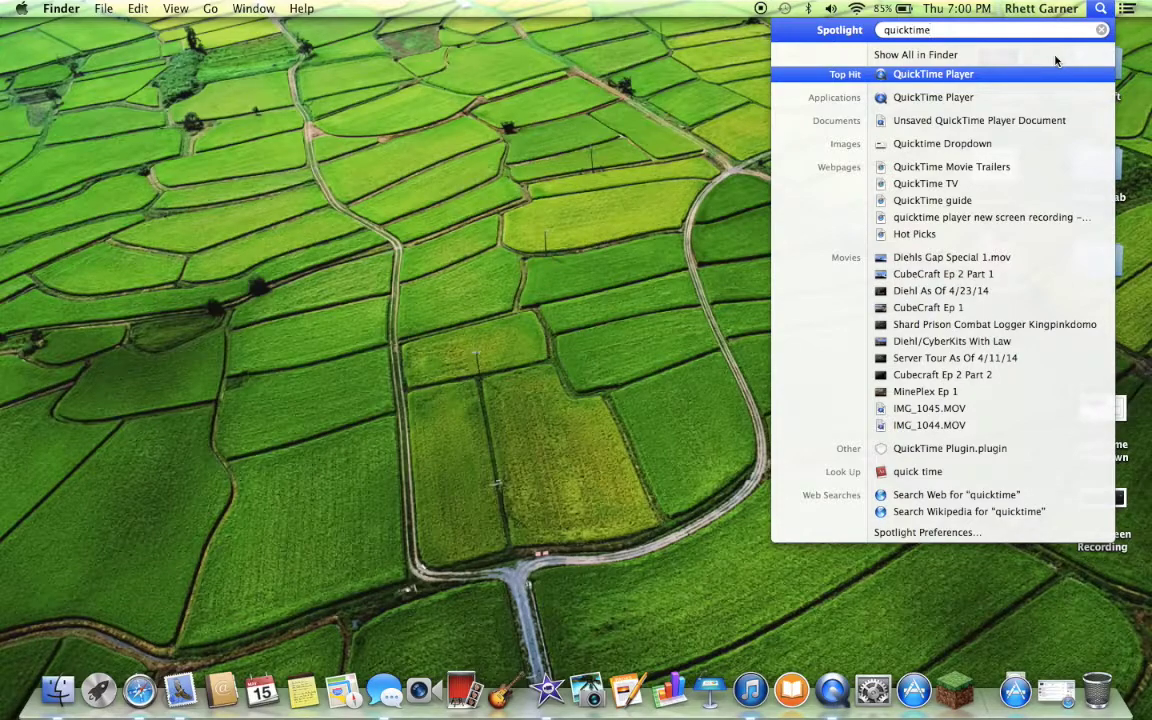
key("Return")
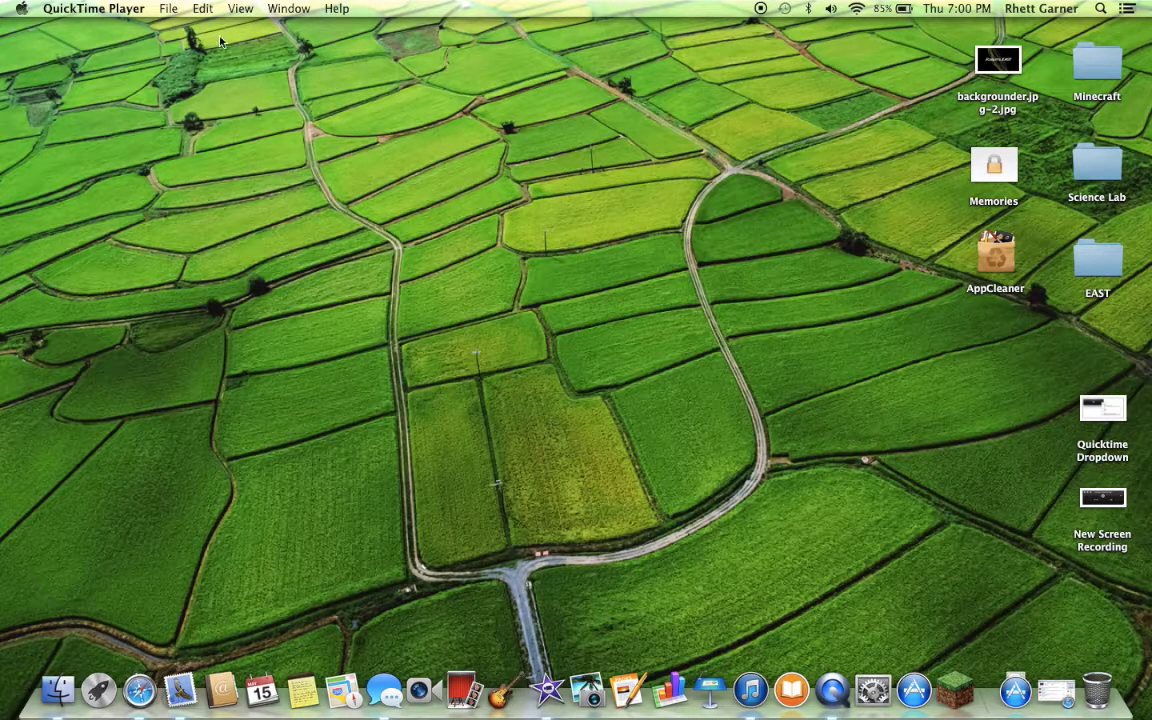
left_click(170, 9)
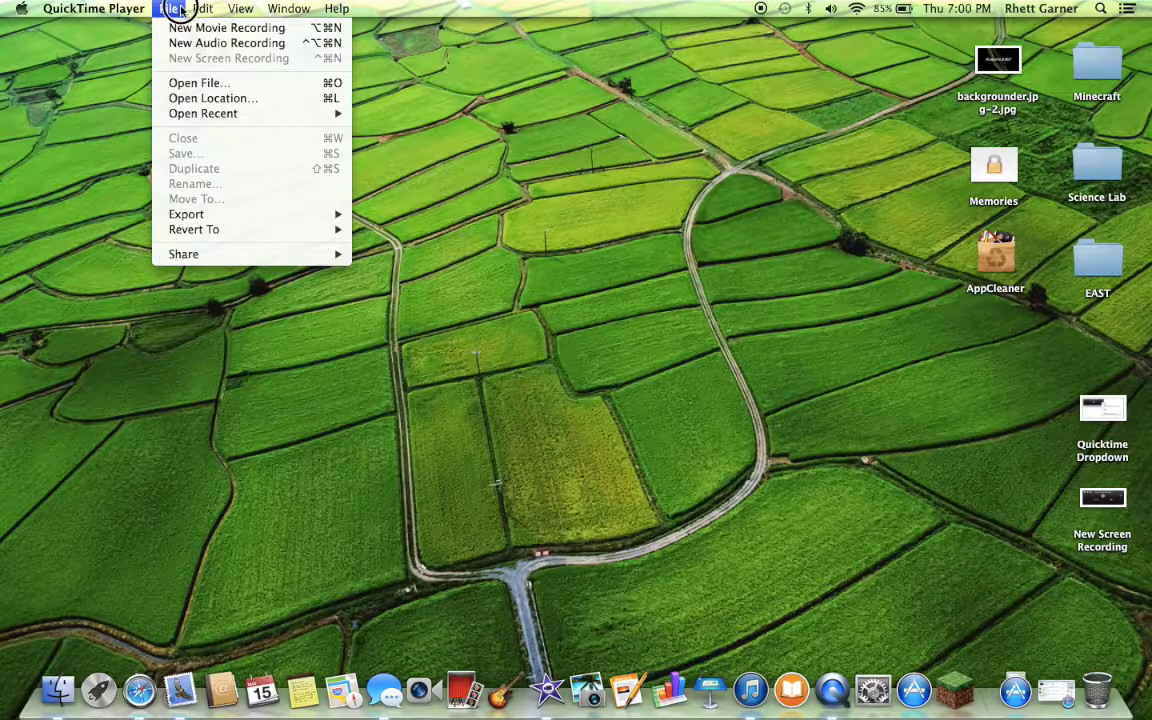
left_click(190, 64)
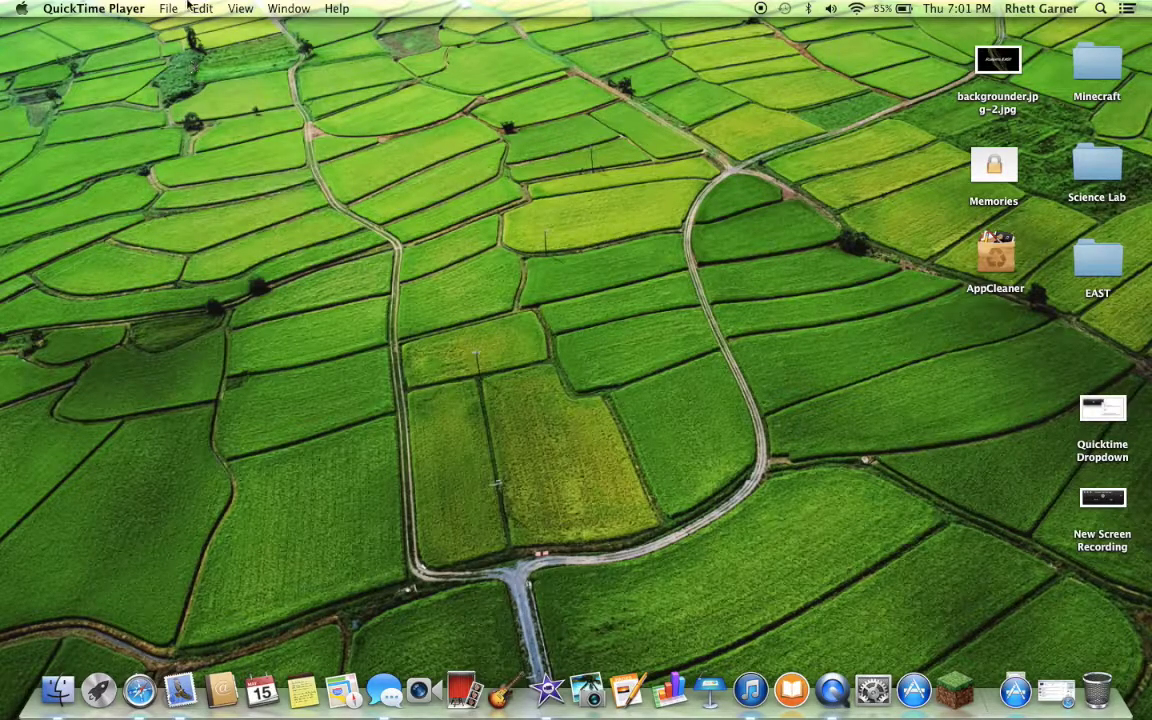
Open the New Screen Recording image from the desktop in Preview, examine the recording controls enlarged, and quit Preview
double_click(1102, 498)
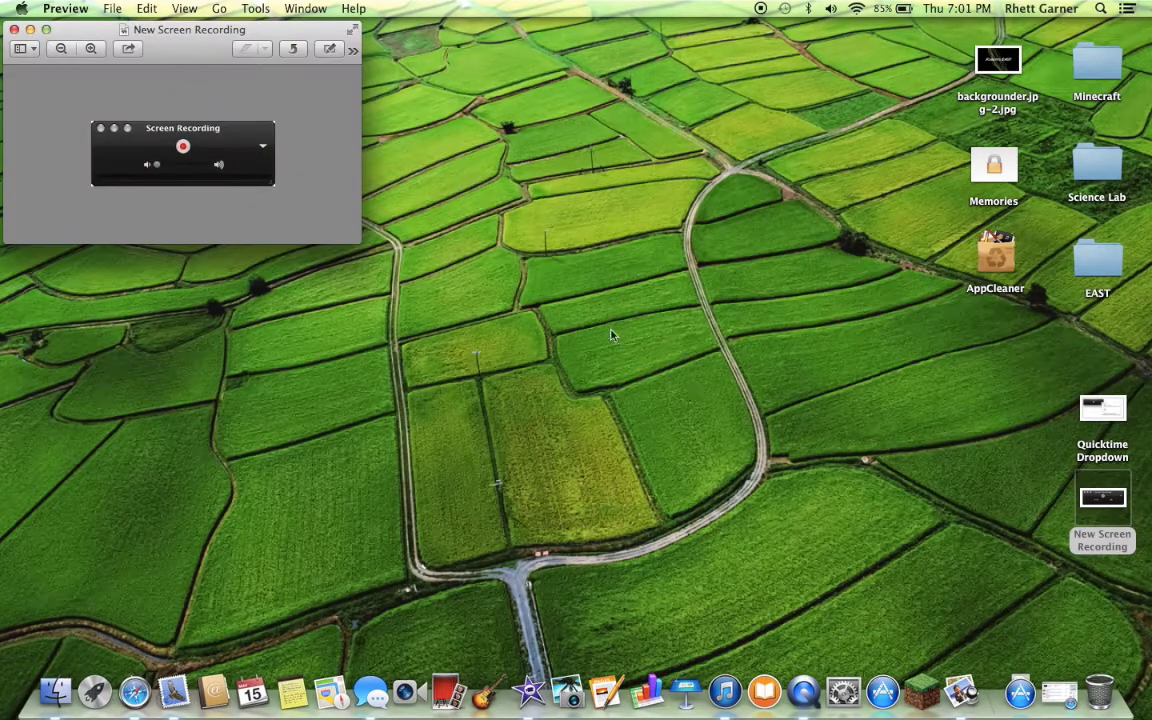
left_click_drag(359, 243, 918, 489)
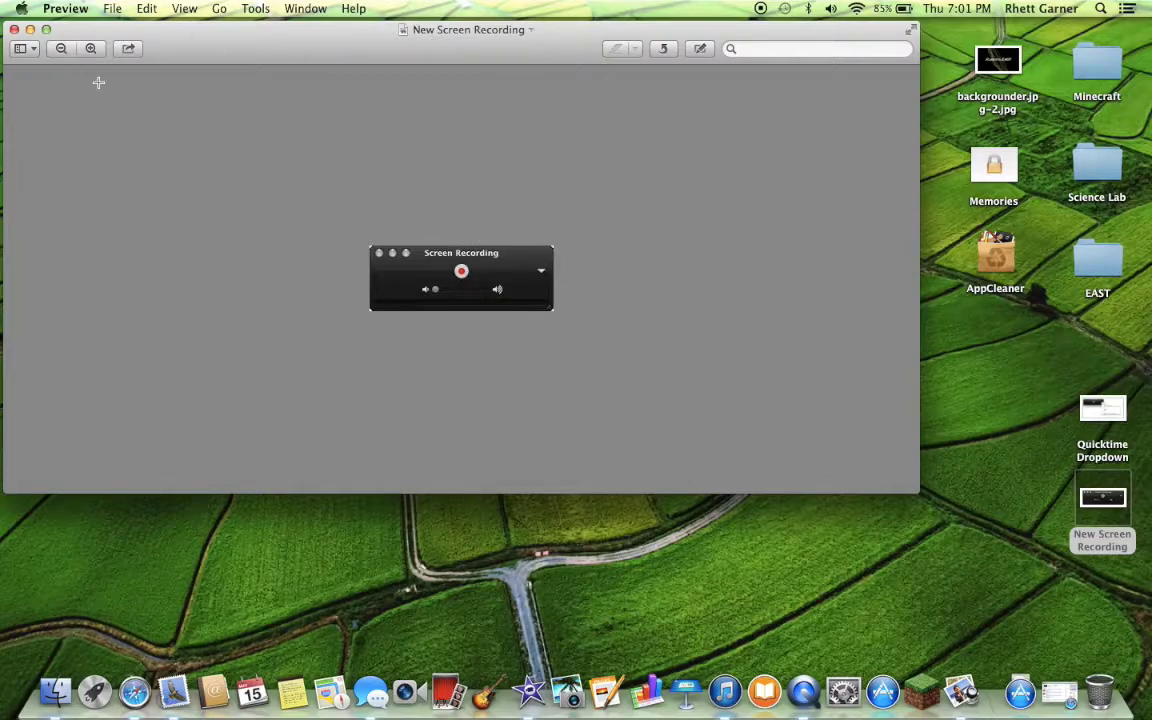
left_click(89, 50)
left_click(90, 48)
left_click(90, 48)
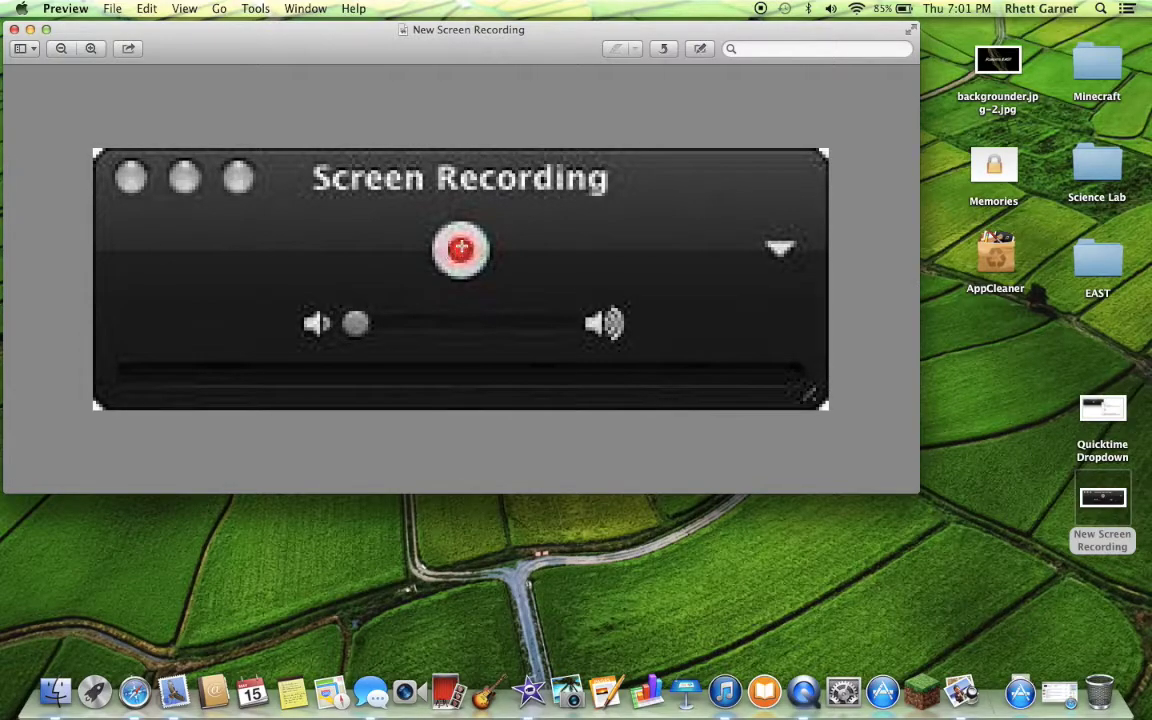
left_click(14, 29)
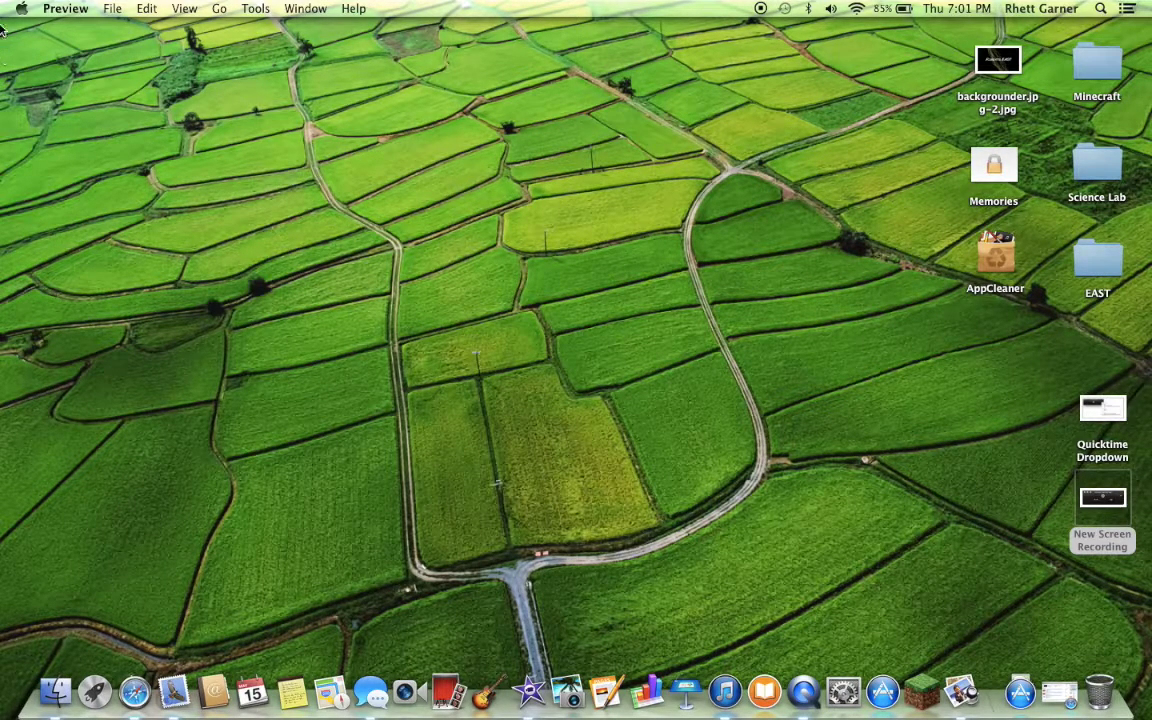
key("super+q")
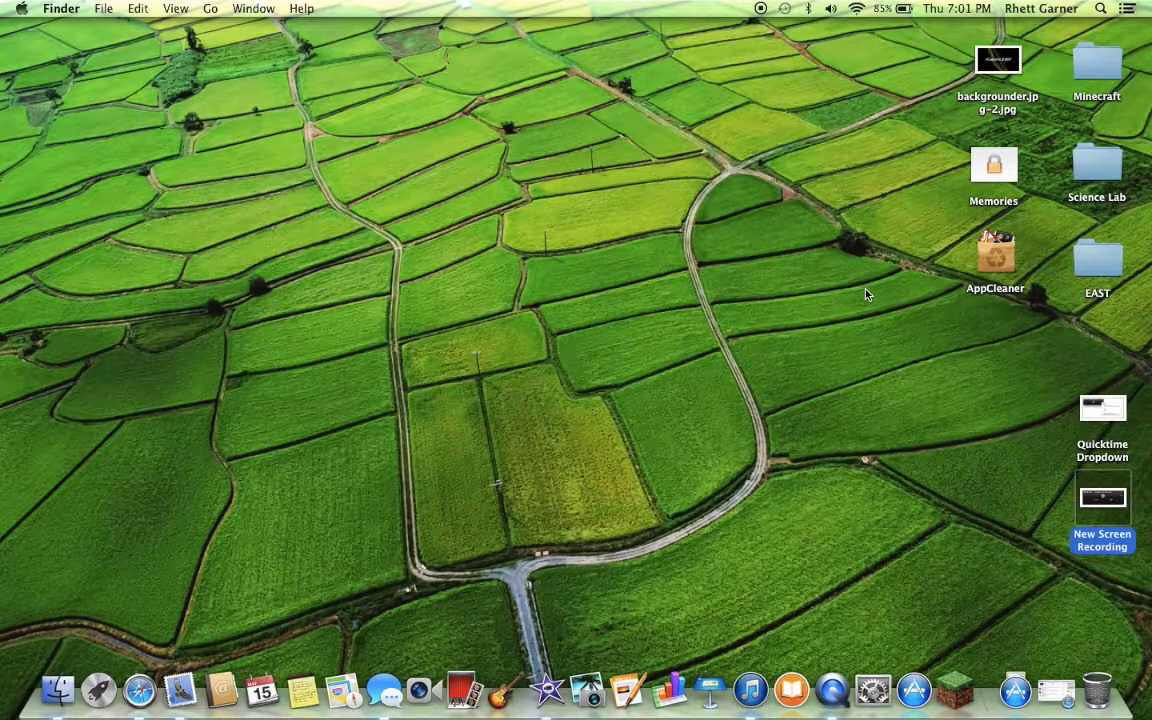
Switch back to QuickTime Player using the previous Spotlight search and try again to start a new screen recording
left_click(575, 367)
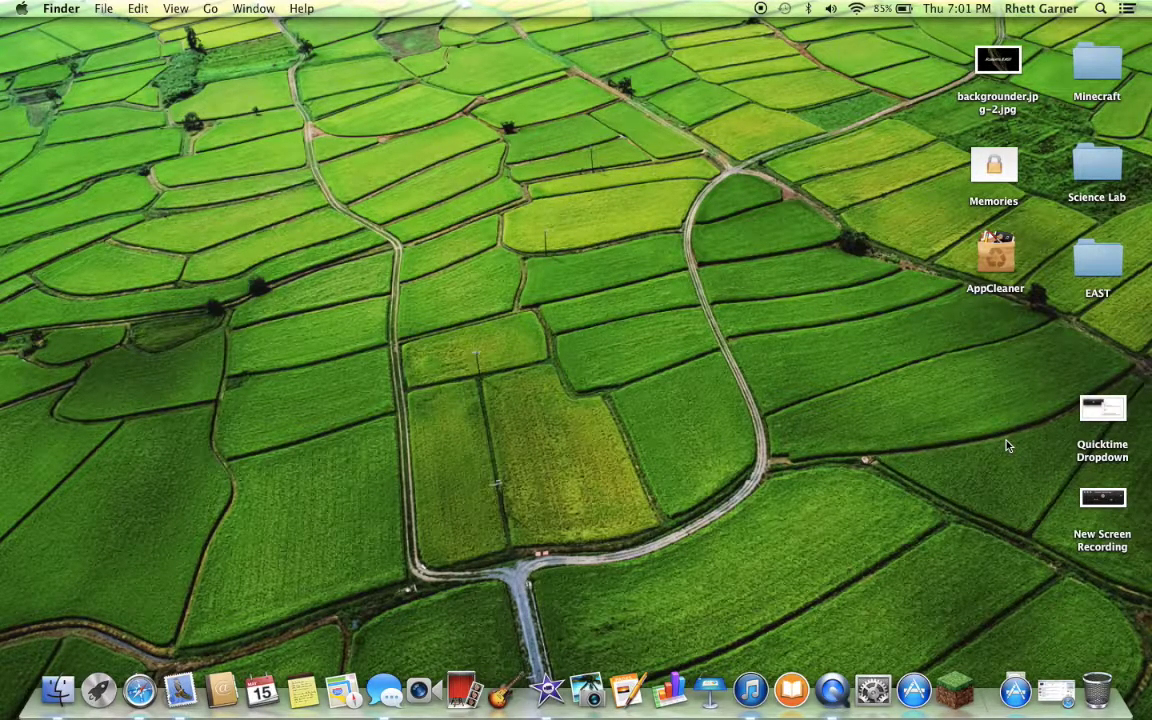
left_click(1100, 8)
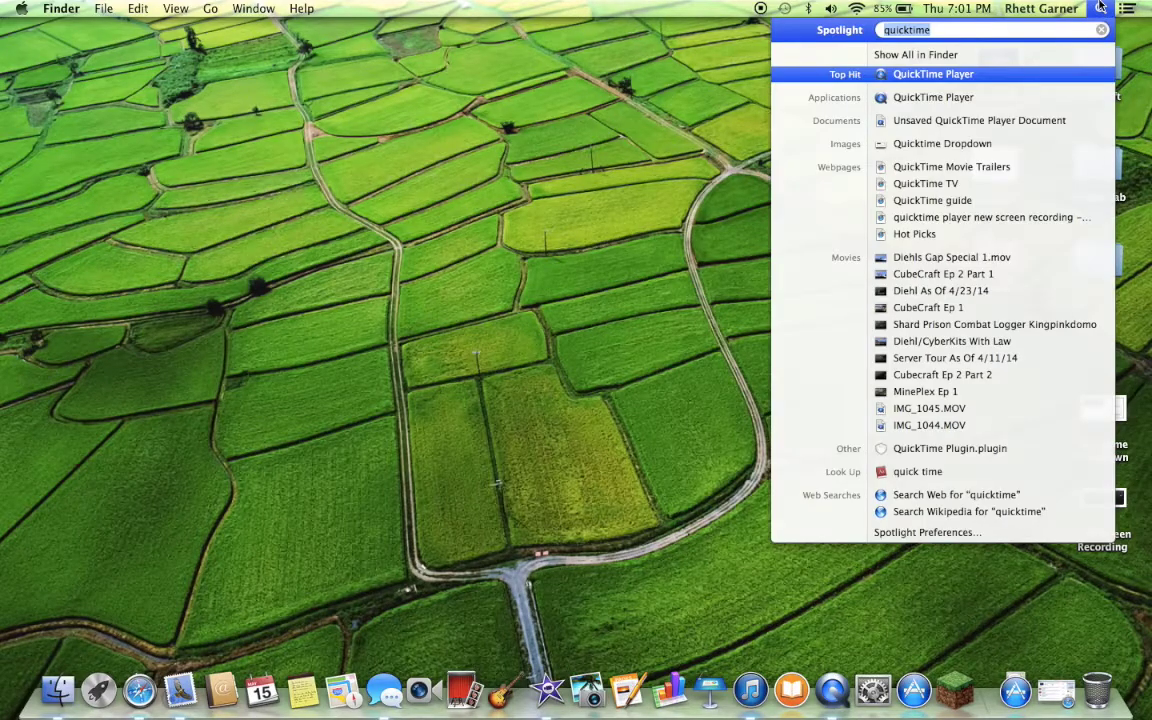
key("Return")
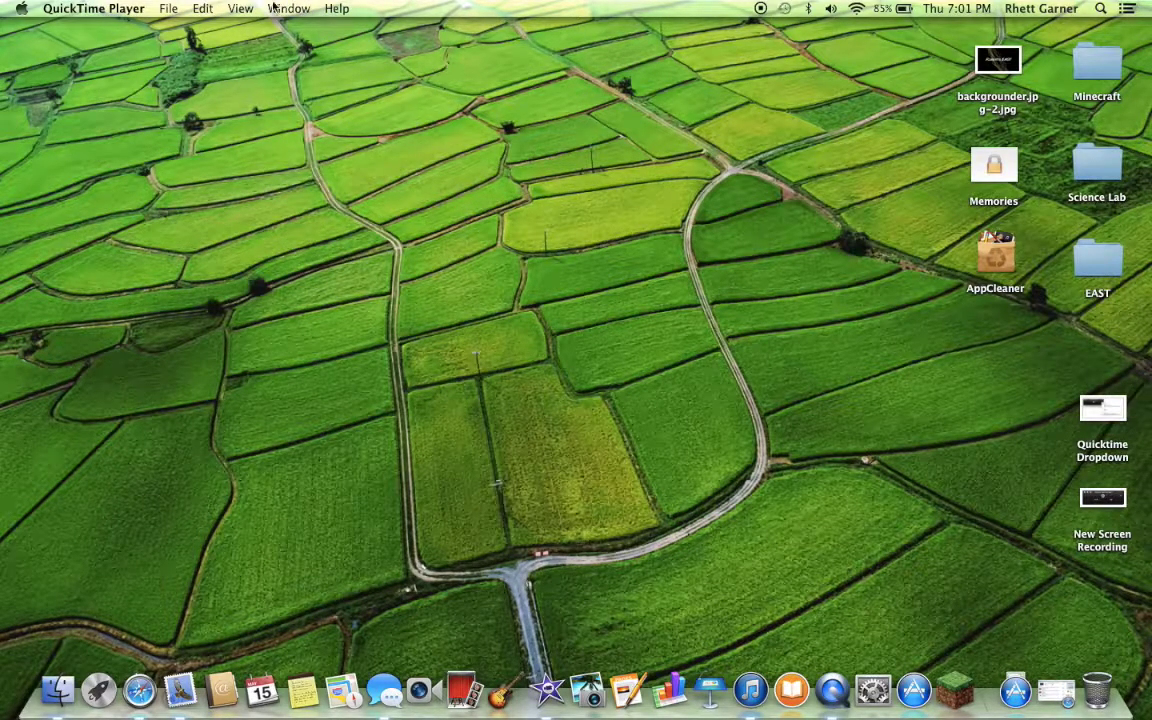
left_click(170, 8)
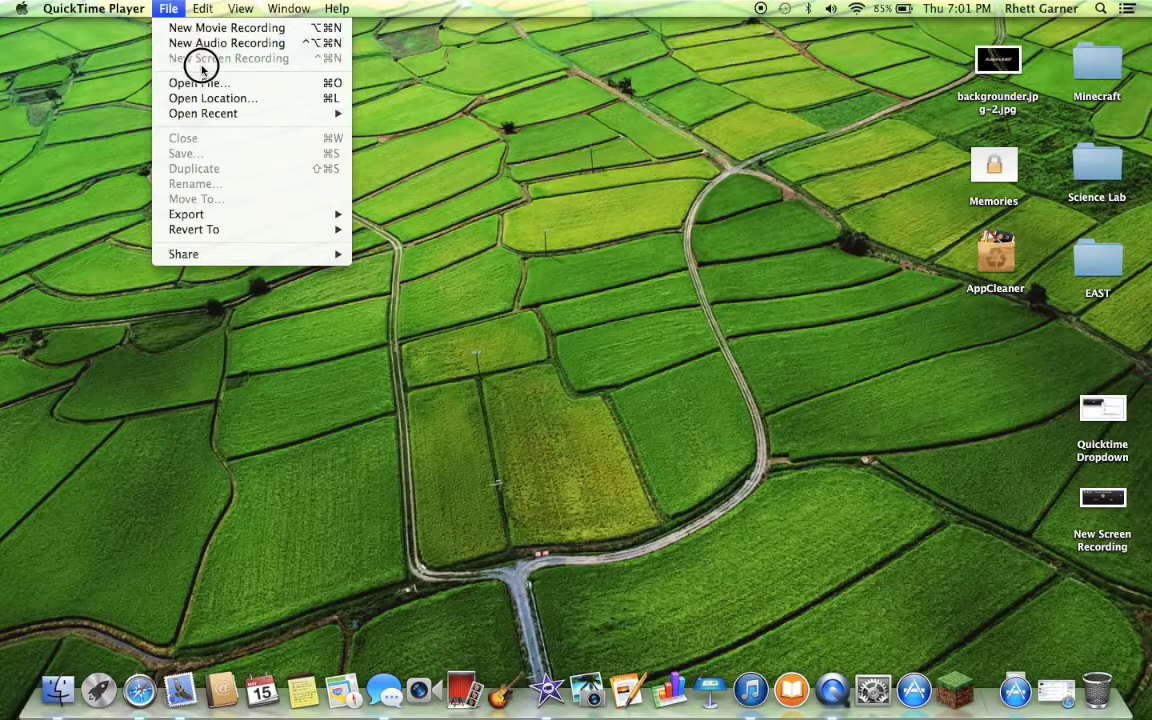
left_click(200, 59)
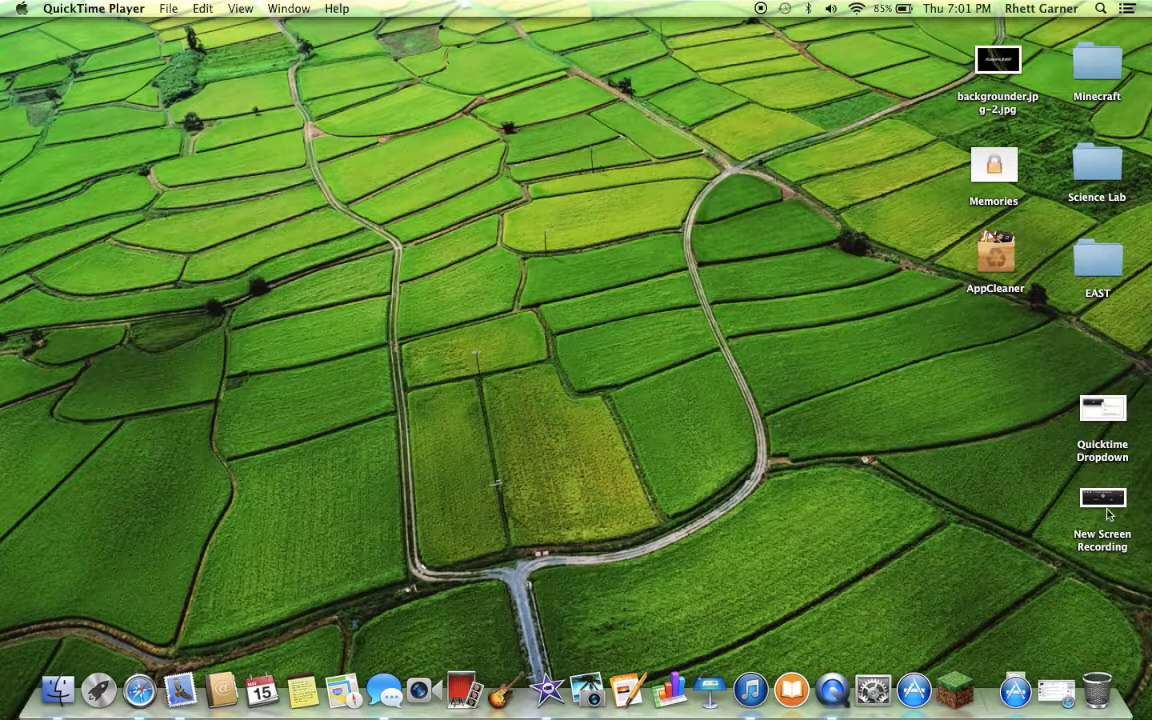
Open the Quicktime Dropdown image in Preview, examine the enlarged microphone and quality options, and close it
double_click(1105, 425)
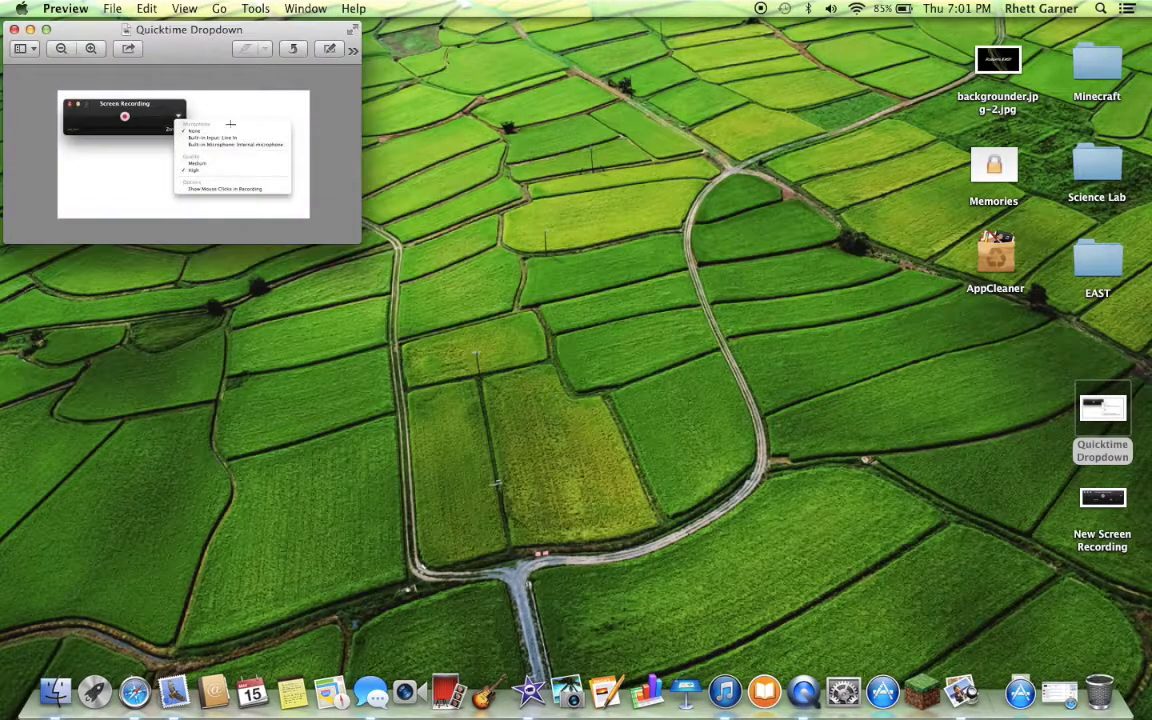
left_click(87, 46)
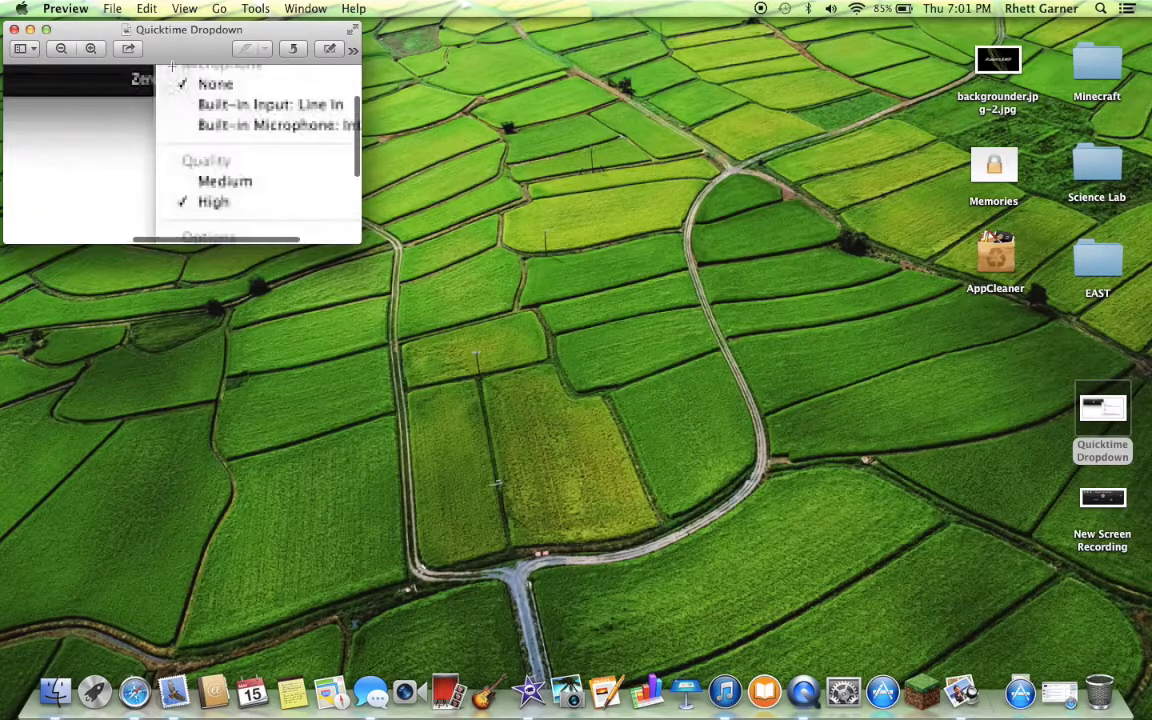
left_click(352, 29)
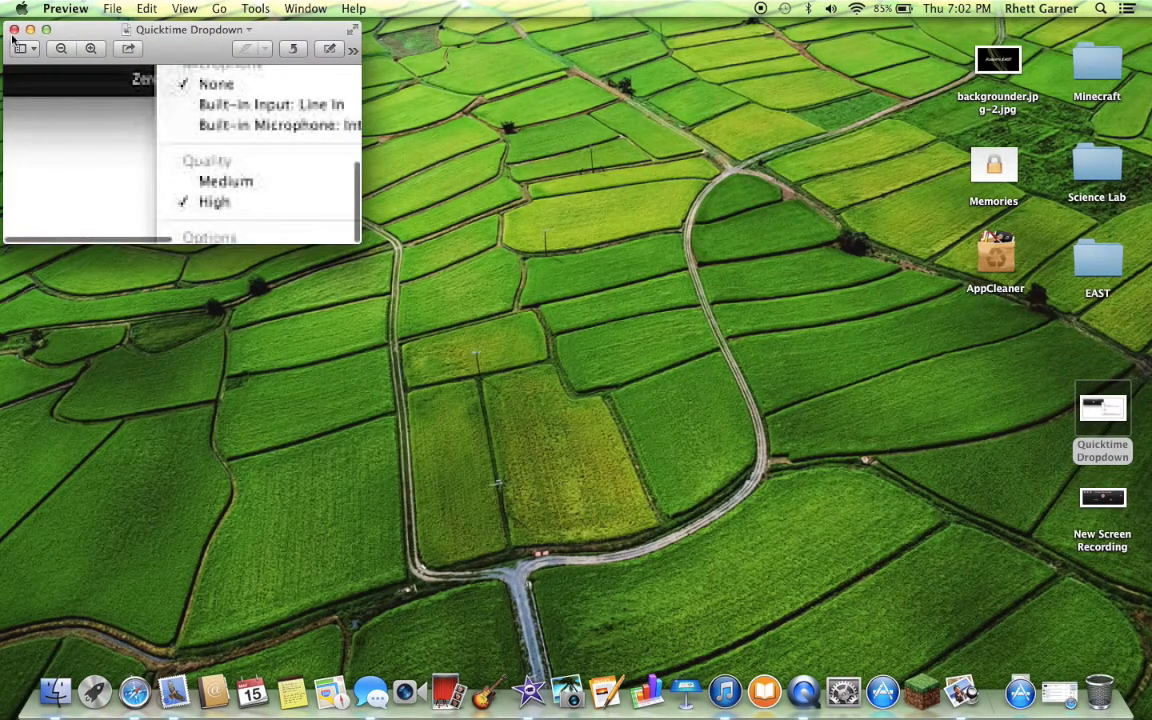
key("super+w")
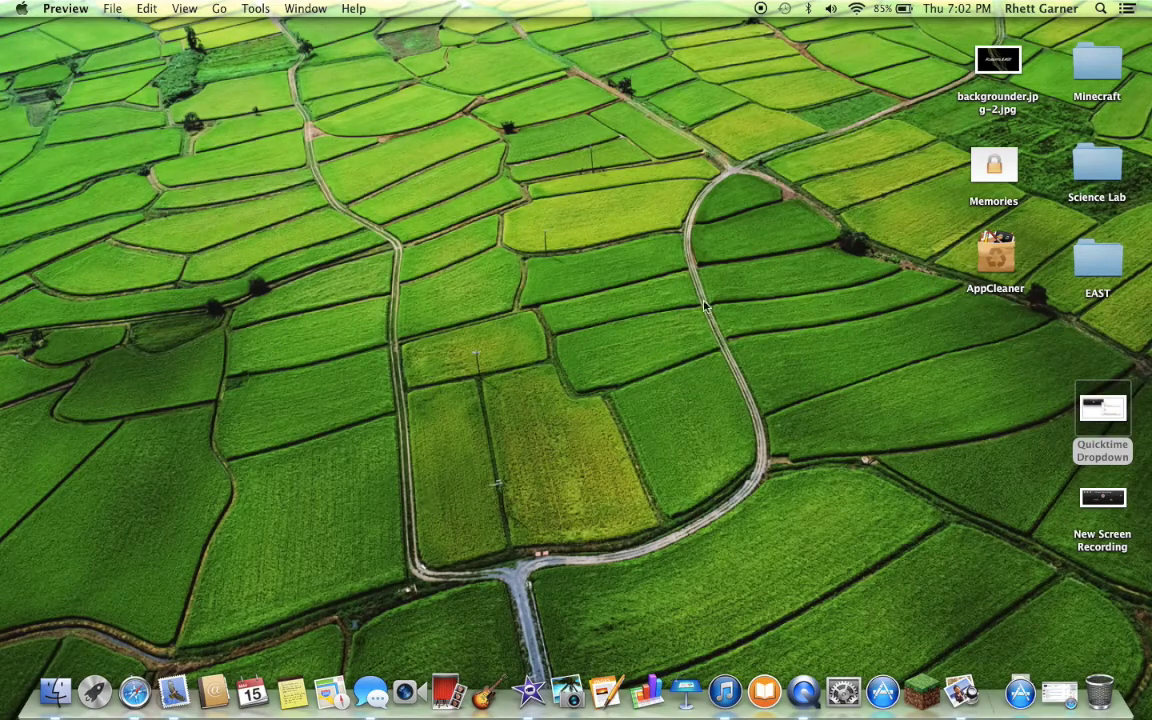
left_click(85, 465)
left_click(375, 375)
key("super+Tab")
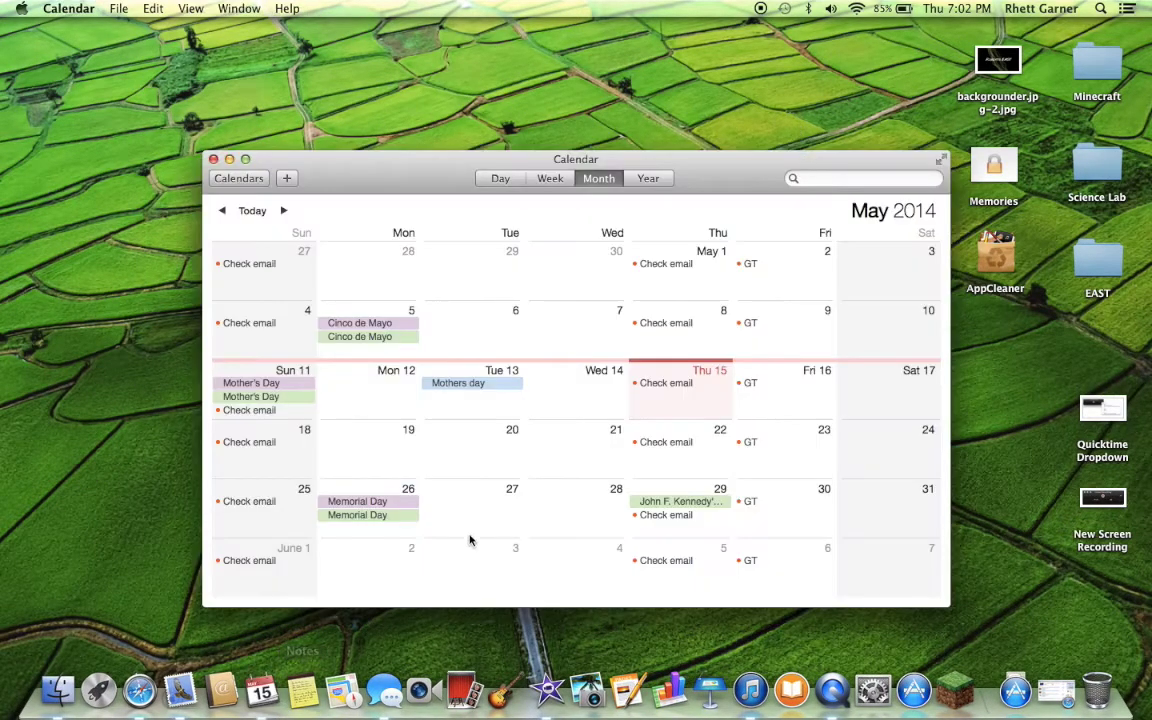
left_click(213, 159)
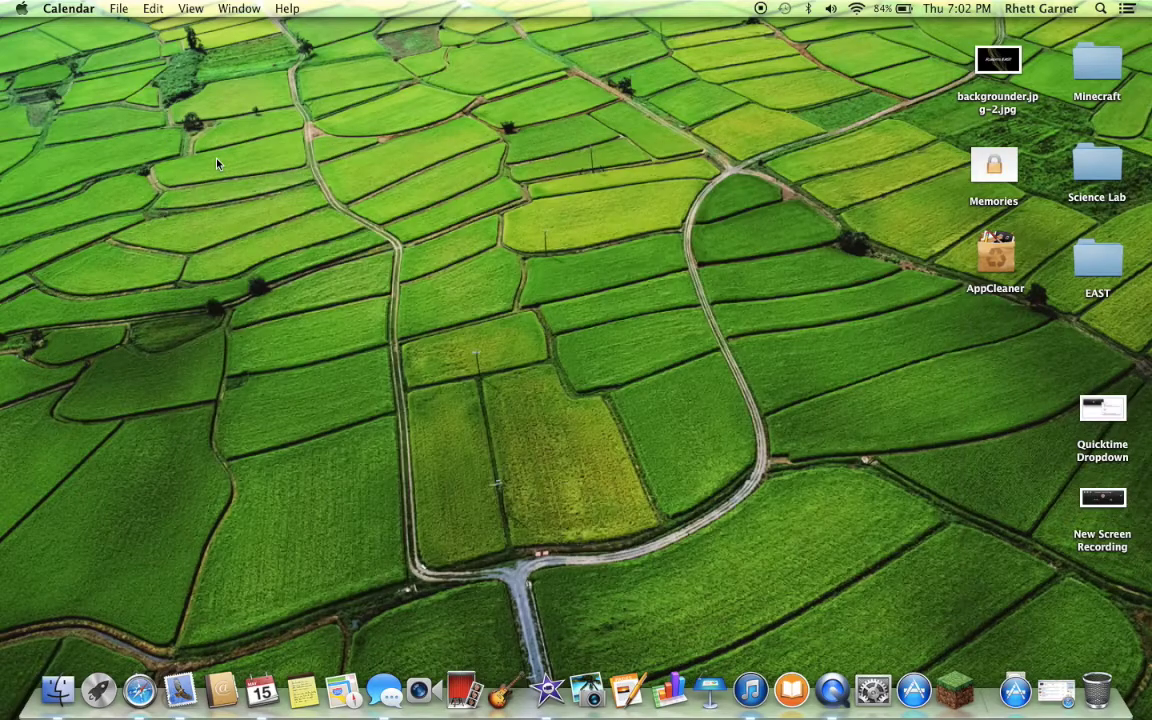